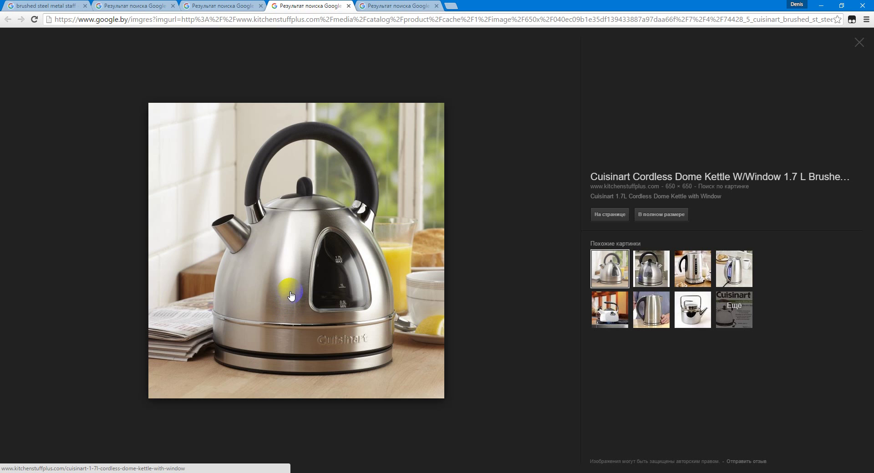
- Flip through the brushed-steel reference tabs, ending on the Cuisinart toaster photo
{"action": "left_click", "coordinate": [374, 6]}
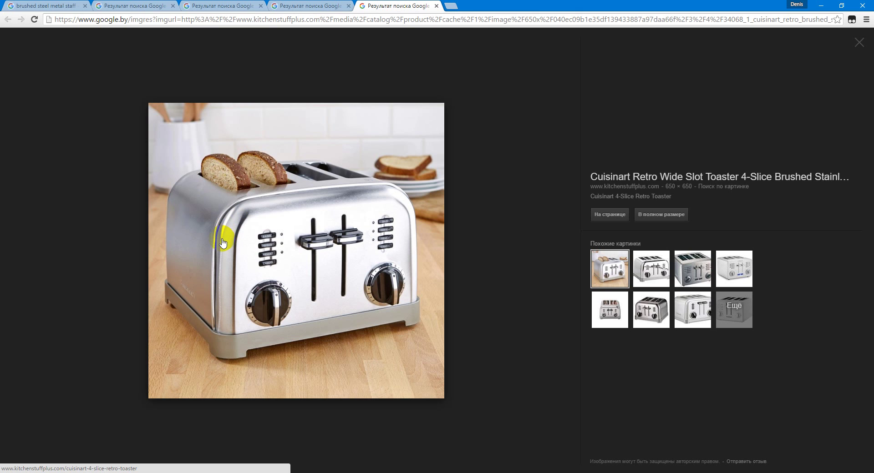
{"action": "left_click", "coordinate": [225, 7]}
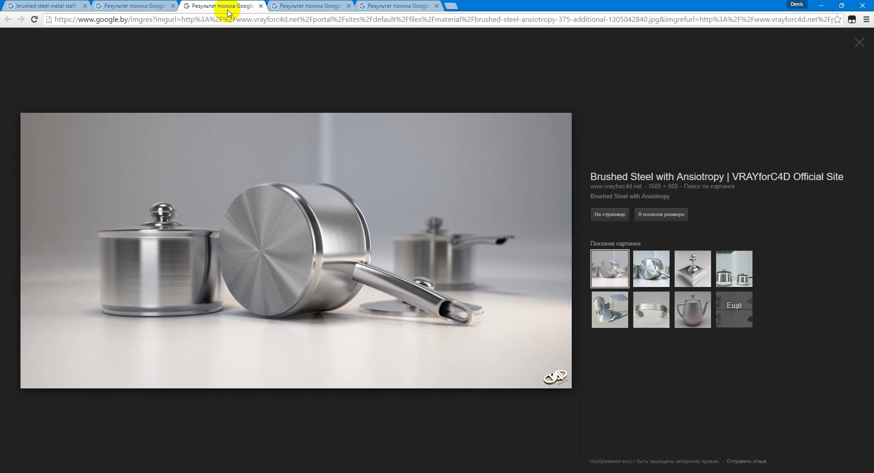
{"action": "left_click", "coordinate": [137, 6]}
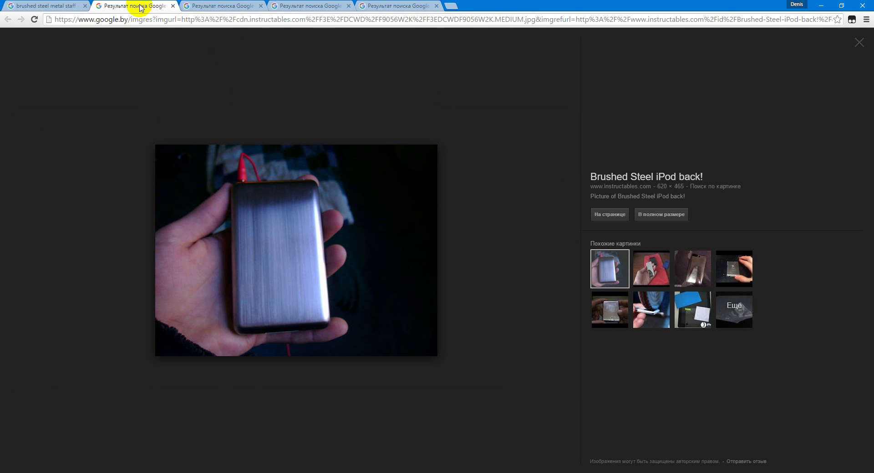
{"action": "left_click", "coordinate": [210, 5]}
{"action": "left_click", "coordinate": [310, 6]}
{"action": "left_click", "coordinate": [393, 6]}
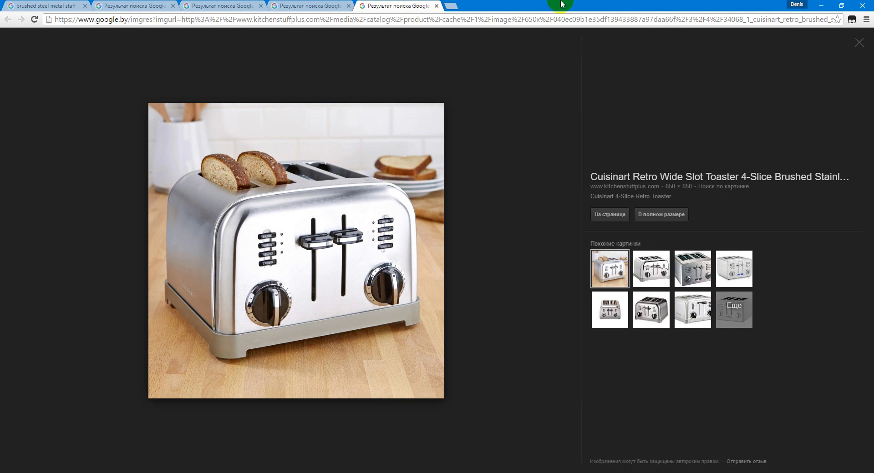
- Back in 3ds Max, delete the old Material #12 and its metal bitmap node
{"action": "left_click", "coordinate": [822, 9]}
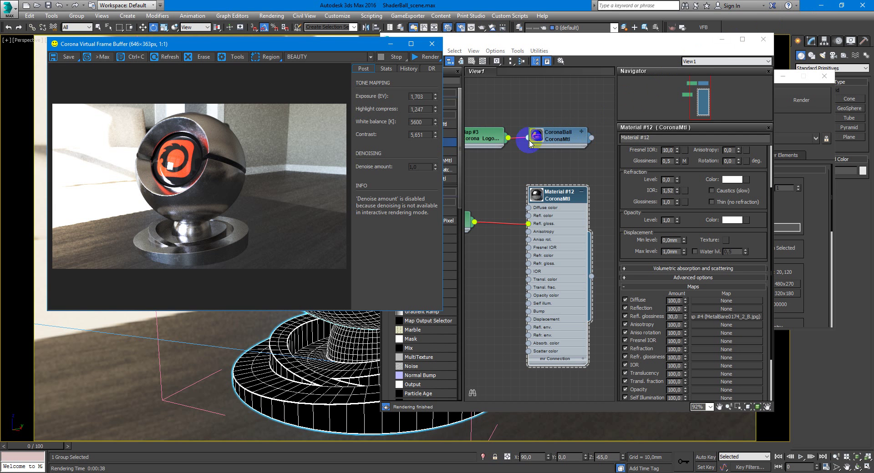
{"action": "left_click", "coordinate": [401, 73]}
{"action": "left_click", "coordinate": [484, 149]}
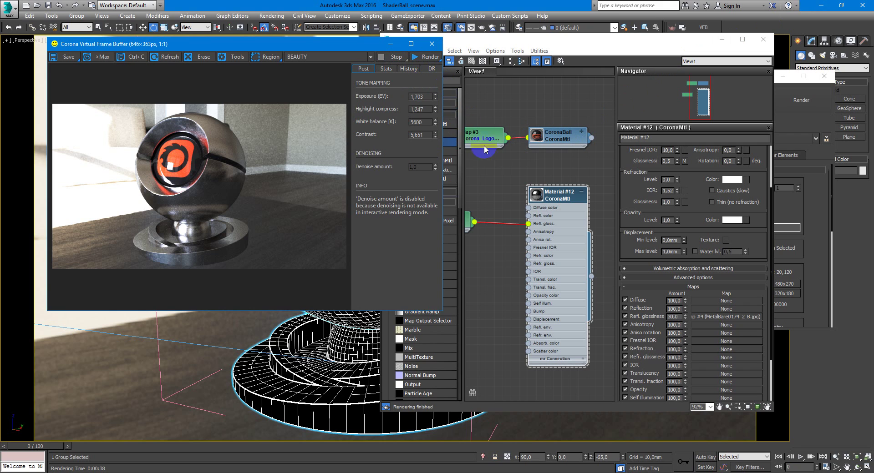
{"action": "left_click", "coordinate": [518, 201]}
{"action": "scroll", "coordinate": [523, 198], "scroll_direction": "down", "scroll_amount": 5}
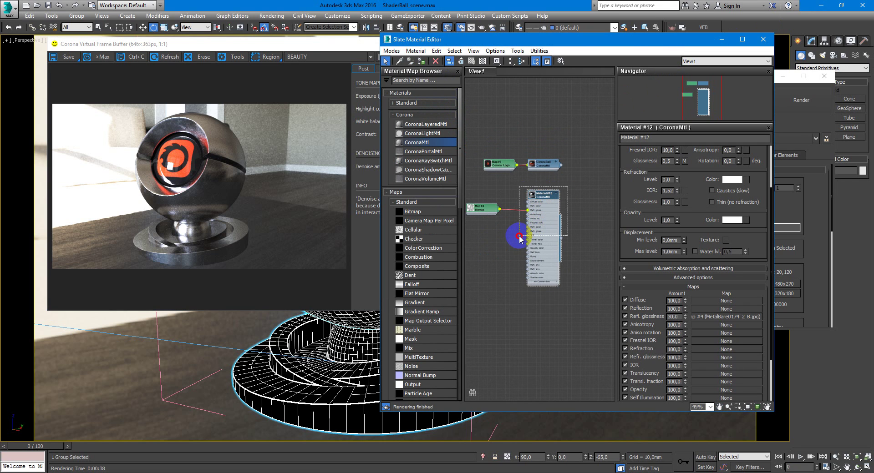
{"action": "left_click", "coordinate": [544, 198]}
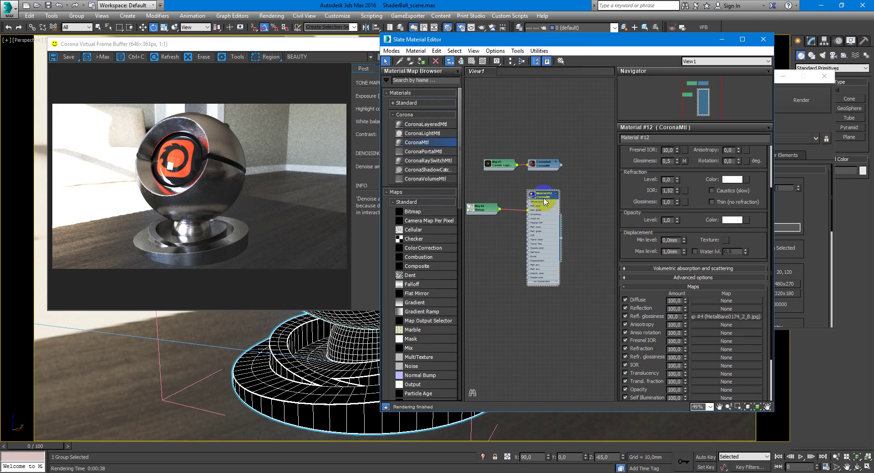
{"action": "left_click", "coordinate": [487, 208], "text": "ctrl"}
{"action": "key", "text": "Delete"}
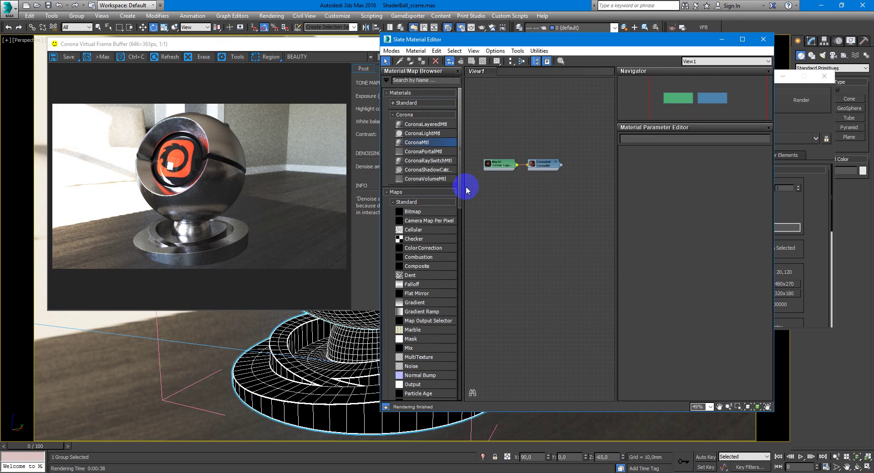
- Create a new CoronaMtl, Material #13, assign it to the shader ball and close the frame buffer
{"action": "left_click_drag", "start_coordinate": [428, 142], "coordinate": [544, 187]}
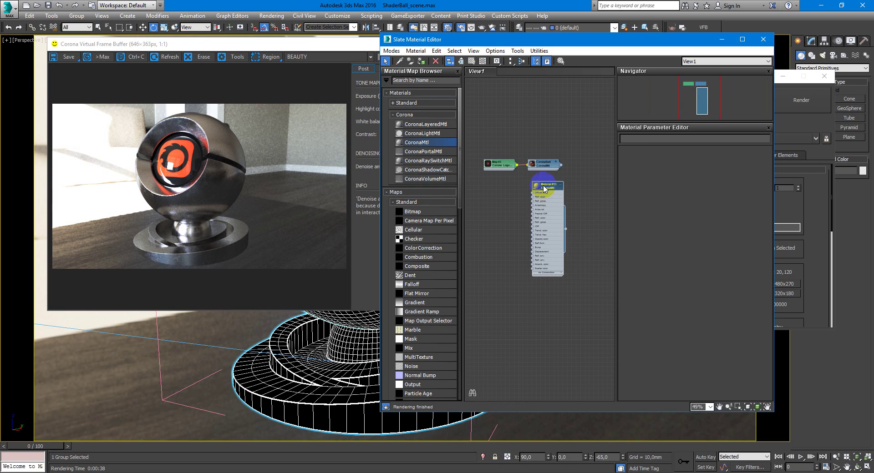
{"action": "double_click", "coordinate": [544, 187]}
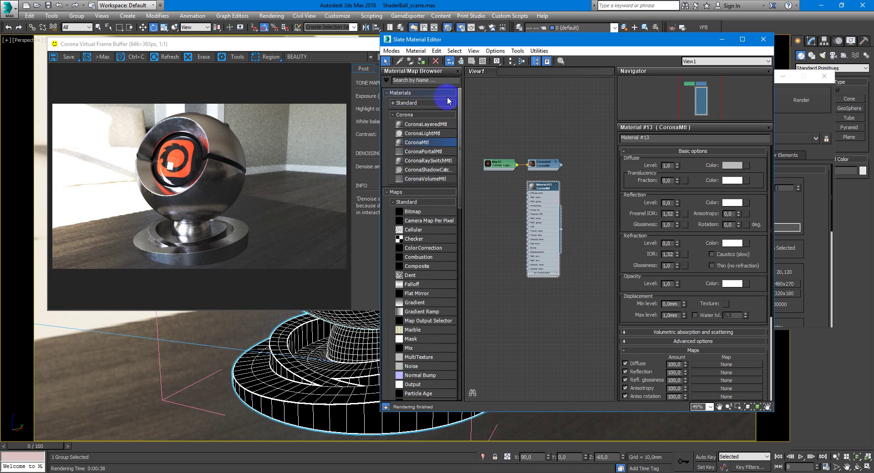
{"action": "left_click", "coordinate": [422, 63]}
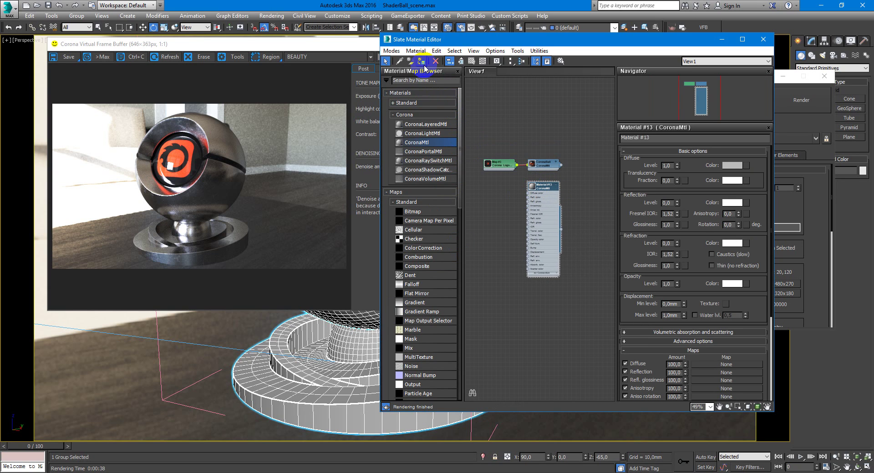
{"action": "left_click", "coordinate": [346, 54]}
{"action": "left_click", "coordinate": [431, 42]}
{"action": "left_click", "coordinate": [682, 28]}
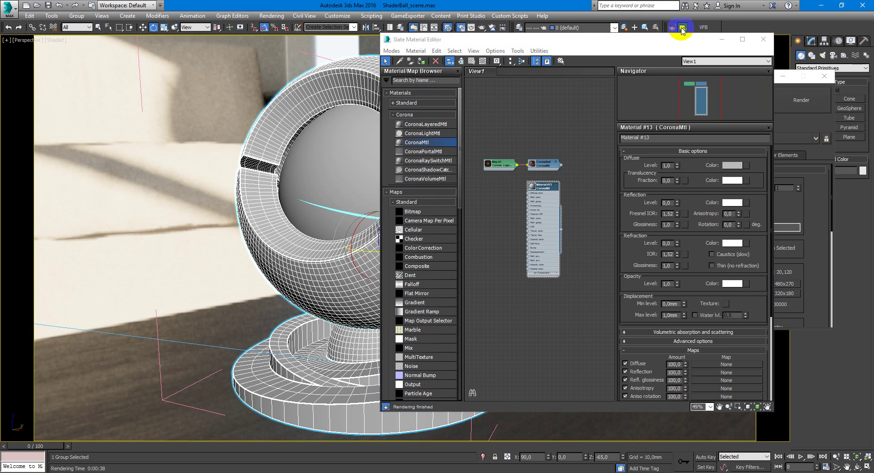
- Set Material #13's diffuse level to 0 and reflection level to 0,8
{"action": "left_click", "coordinate": [541, 188]}
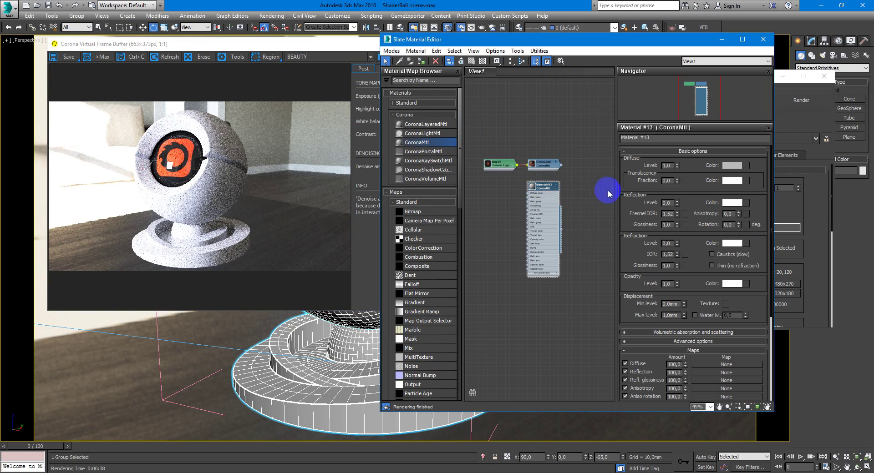
{"action": "right_click", "coordinate": [679, 168]}
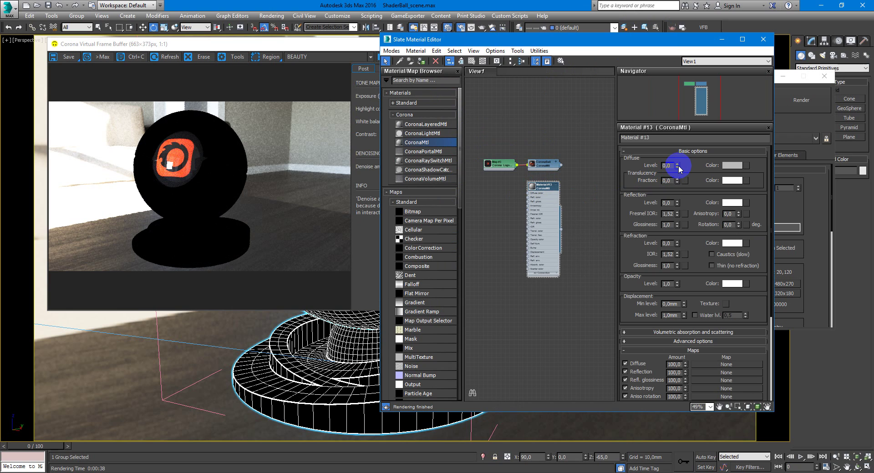
{"action": "left_click", "coordinate": [662, 203]}
{"action": "type", "text": "1"}
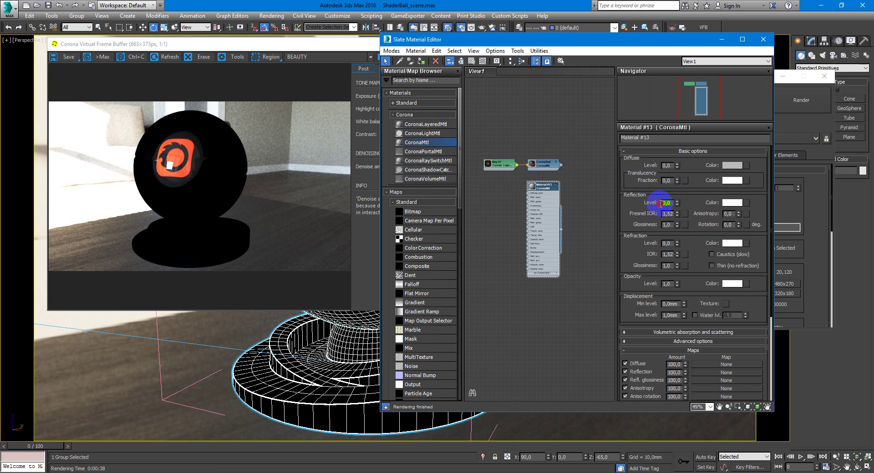
{"action": "type", "text": ",8"}
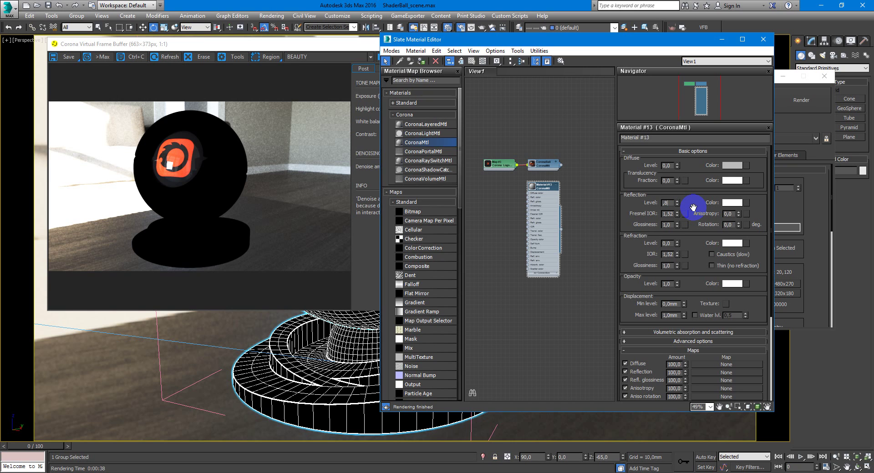
{"action": "key", "text": "Return"}
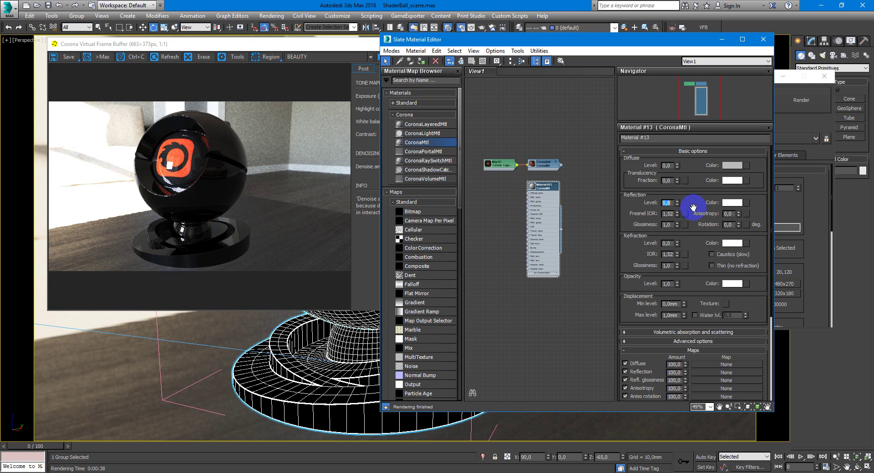
- Set the Fresnel IOR to 10 and reflection glossiness to 0,5
{"action": "key", "text": "Tab"}
{"action": "type", "text": "10"}
{"action": "key", "text": "Return"}
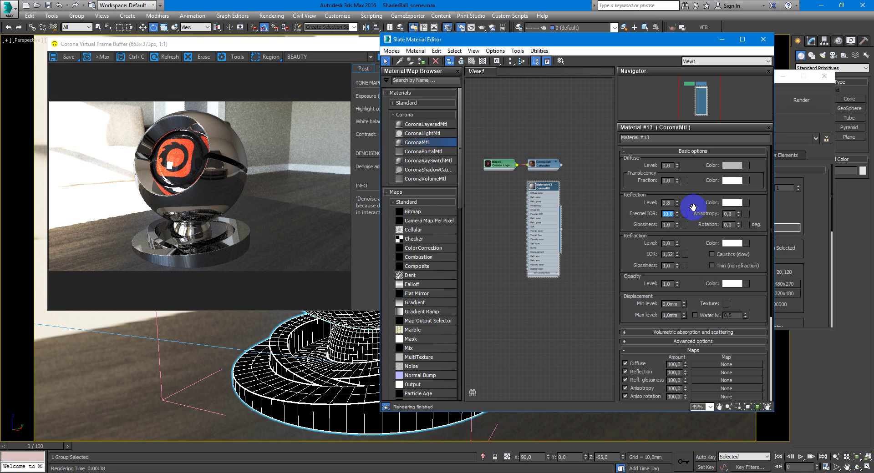
{"action": "key", "text": "Tab"}
{"action": "key", "text": "Tab"}
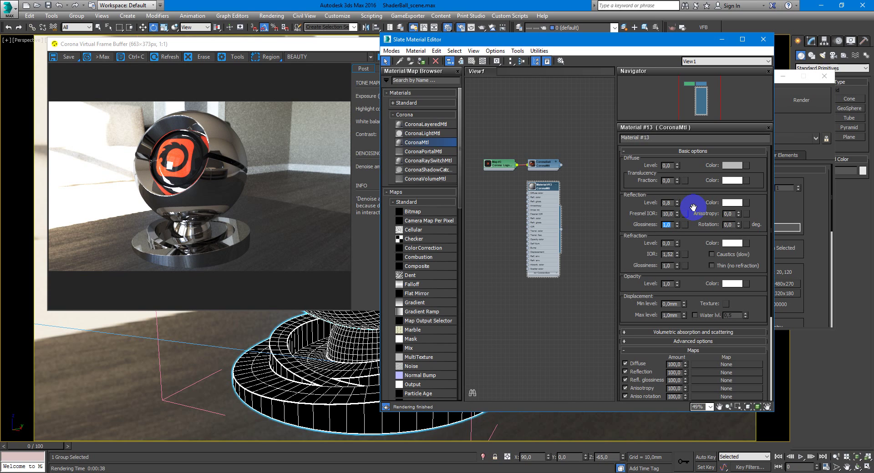
{"action": "type", "text": ",5"}
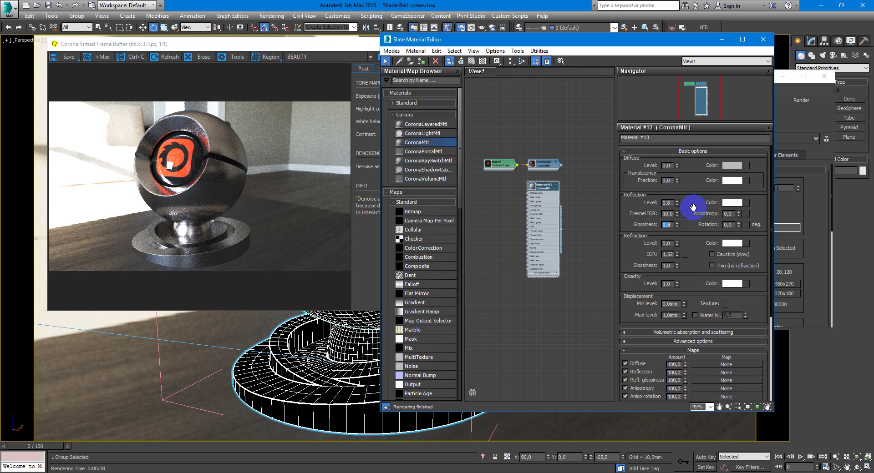
{"action": "left_click", "coordinate": [728, 212]}
- Check the dome kettle reference photo in the browser, then return to 3ds Max
{"action": "left_click", "coordinate": [104, 471]}
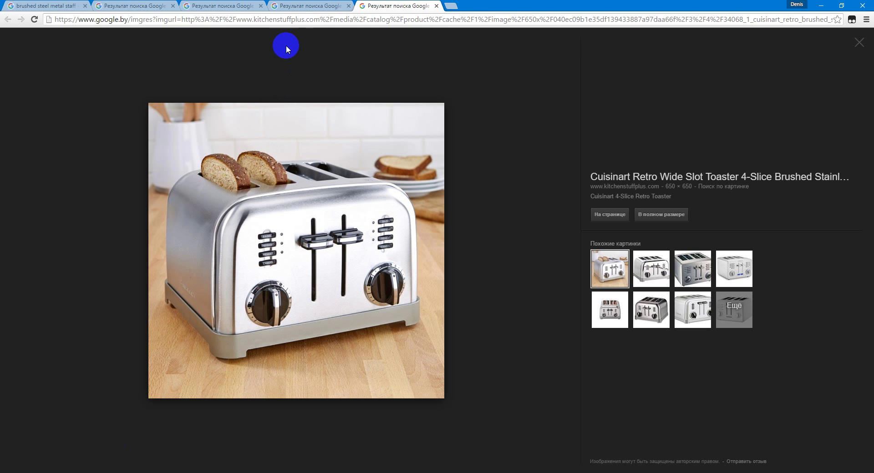
{"action": "left_click", "coordinate": [319, 6]}
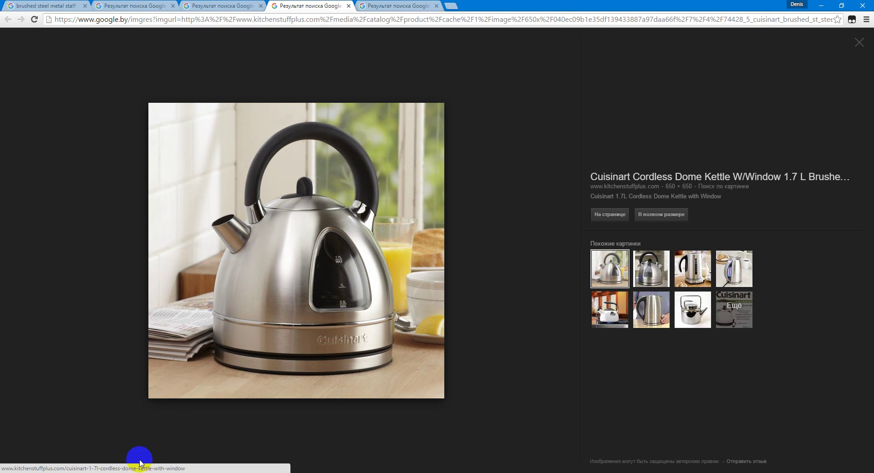
{"action": "left_click", "coordinate": [123, 466]}
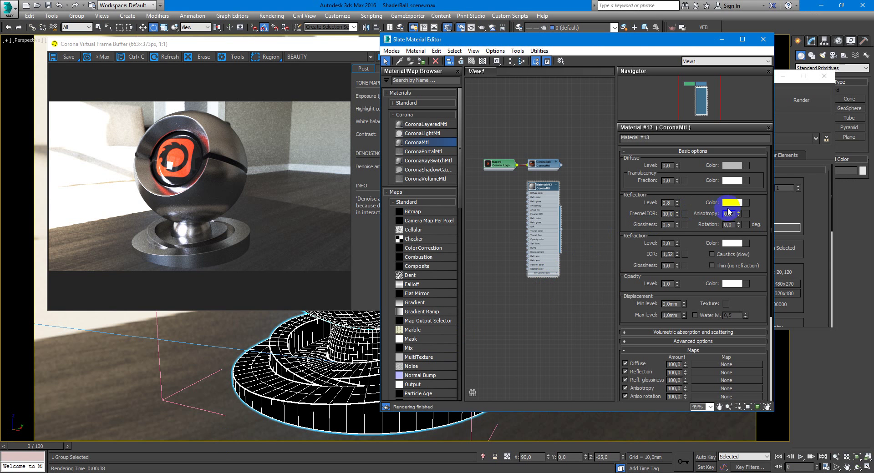
- Experiment with raising anisotropy and its rotation, then reset both to 0
{"action": "left_click_drag", "start_coordinate": [738, 212], "coordinate": [740, 197]}
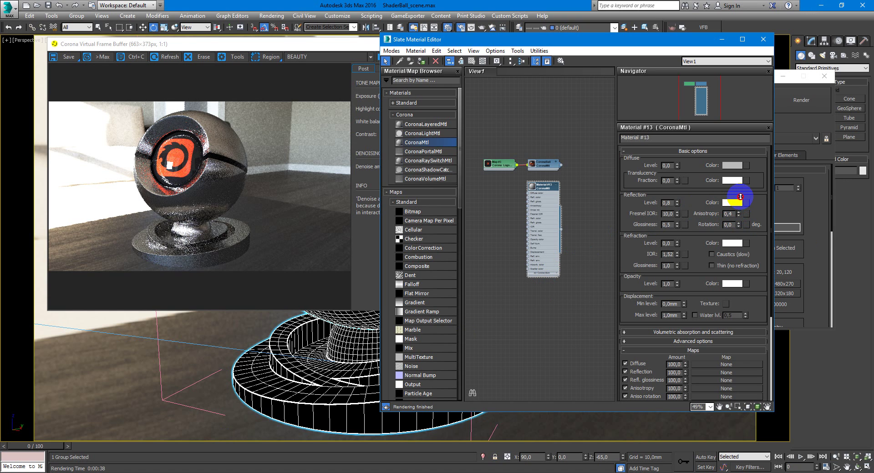
{"action": "left_click_drag", "start_coordinate": [741, 197], "coordinate": [738, 161]}
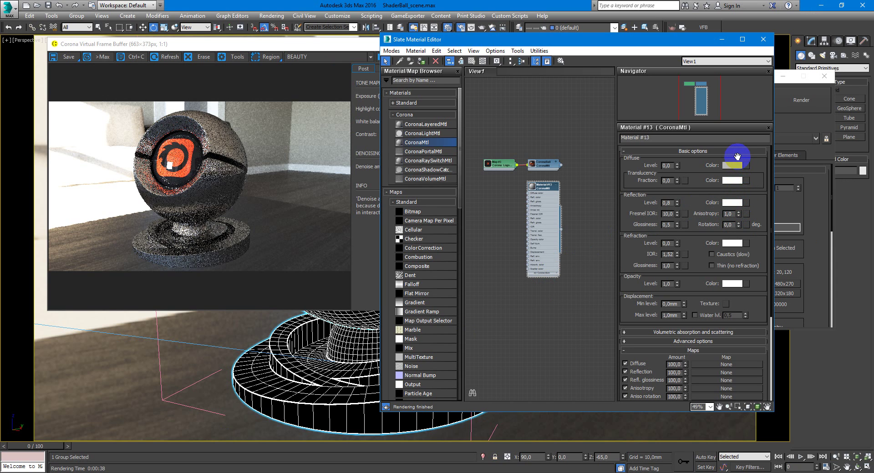
{"action": "left_click_drag", "start_coordinate": [724, 240], "coordinate": [728, 239]}
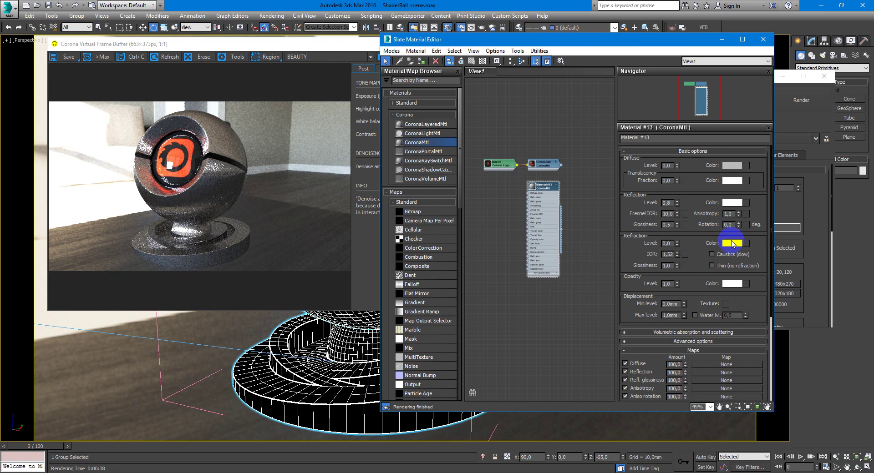
{"action": "mouse_move", "coordinate": [729, 239]}
{"action": "left_mouse_down"}
{"action": "mouse_move", "coordinate": [734, 203]}
{"action": "mouse_move", "coordinate": [730, 227]}
{"action": "left_mouse_up"}
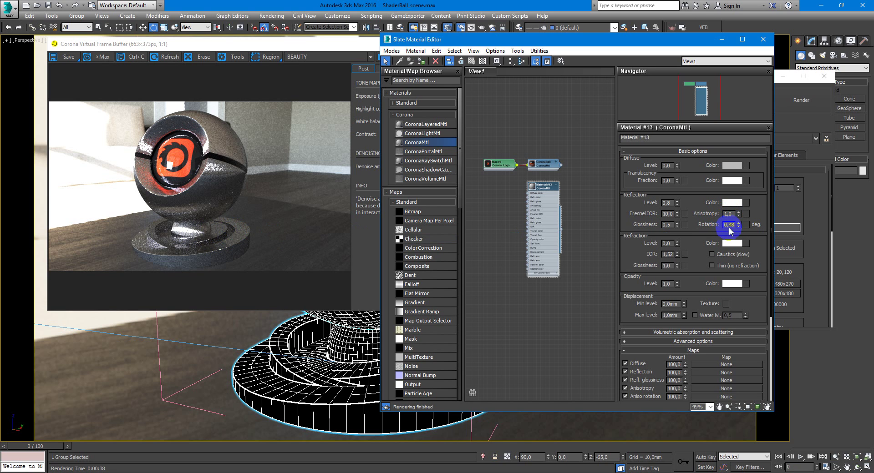
{"action": "left_click_drag", "start_coordinate": [741, 221], "coordinate": [740, 204]}
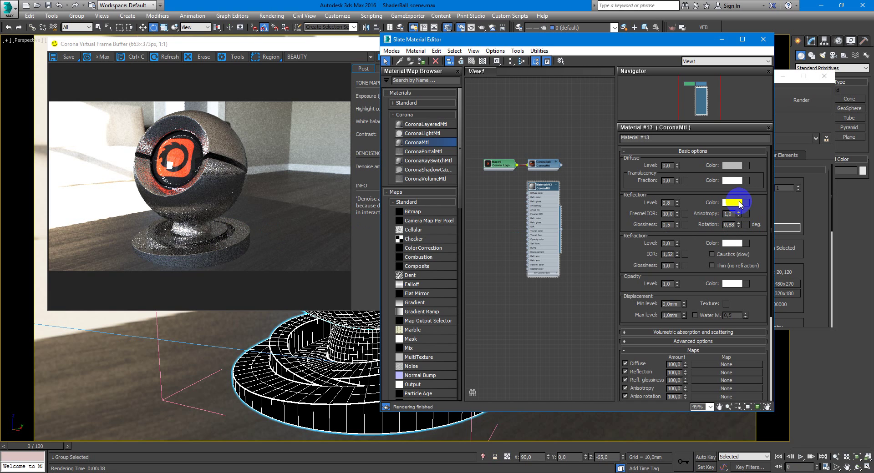
{"action": "double_click", "coordinate": [736, 213]}
{"action": "key", "text": "Return"}
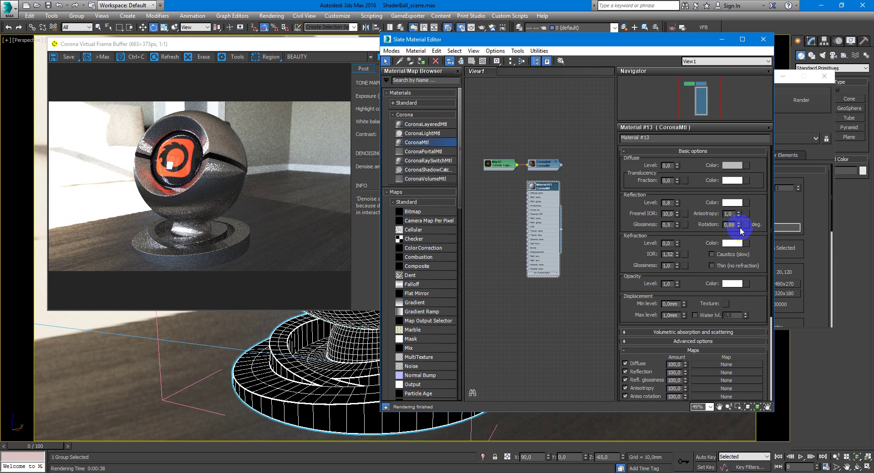
{"action": "right_click", "coordinate": [738, 227]}
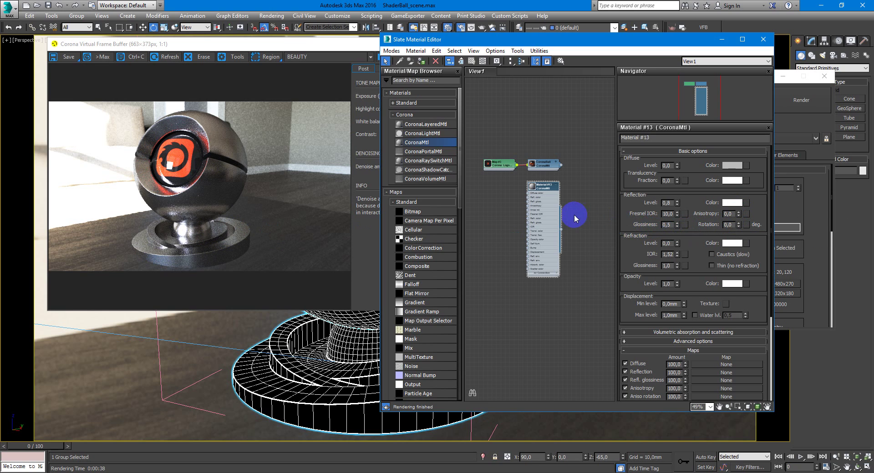
- Wire a MetalBare0174_2_B.jpg Bitmap into Material #13's Refl. gloss. input
{"action": "scroll", "coordinate": [510, 200], "scroll_direction": "up", "scroll_amount": 3}
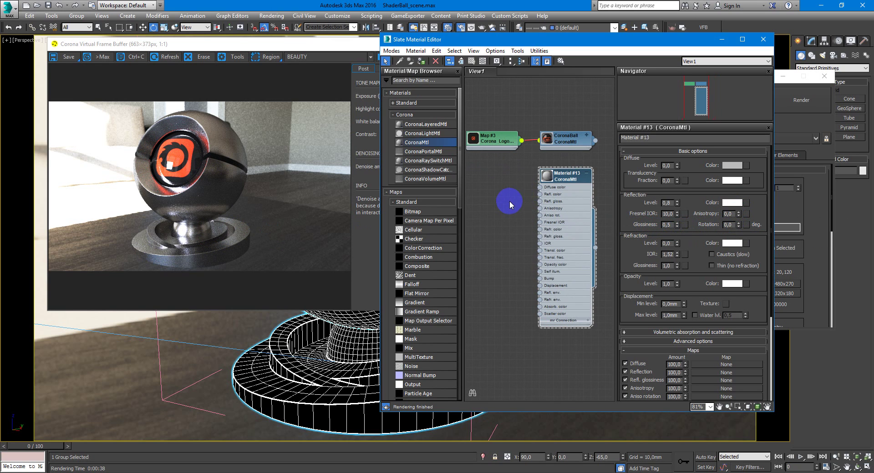
{"action": "left_click_drag", "start_coordinate": [540, 202], "coordinate": [535, 210]}
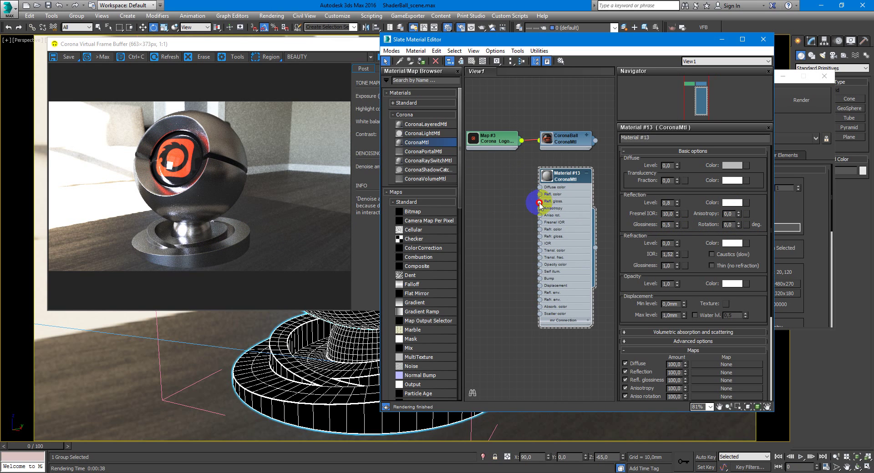
{"action": "left_click", "coordinate": [599, 146]}
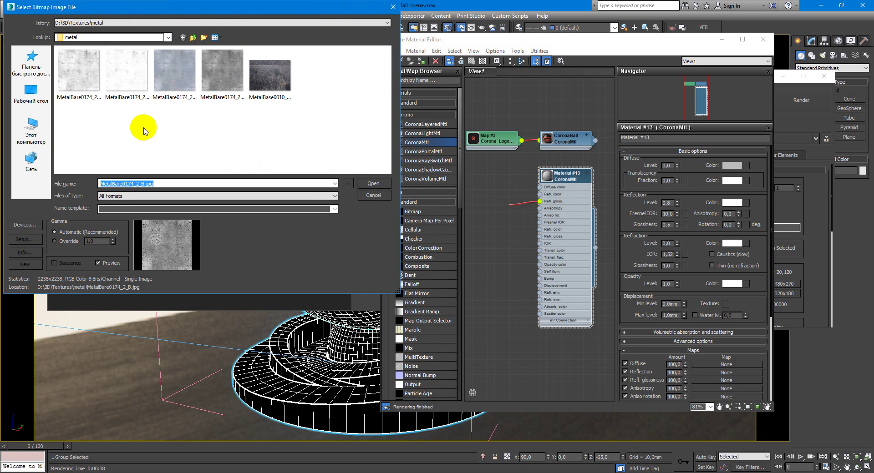
{"action": "left_click", "coordinate": [218, 75]}
{"action": "left_click", "coordinate": [356, 184]}
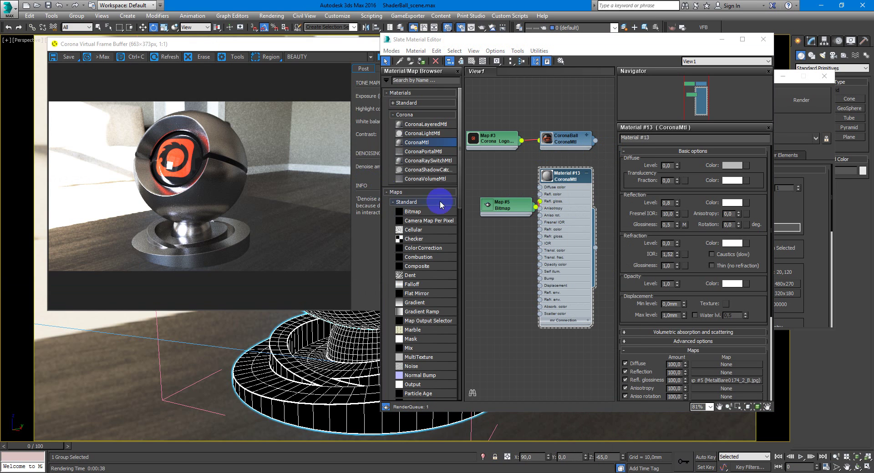
{"action": "left_click_drag", "start_coordinate": [509, 209], "coordinate": [493, 202]}
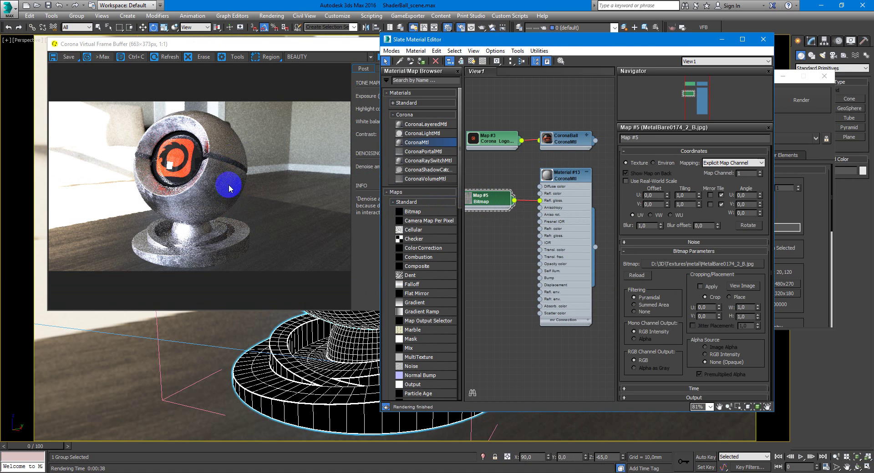
- Give Map #5's output an RGB Offset of -0,8 and an RGB Level of 5,0
{"action": "left_click", "coordinate": [481, 201]}
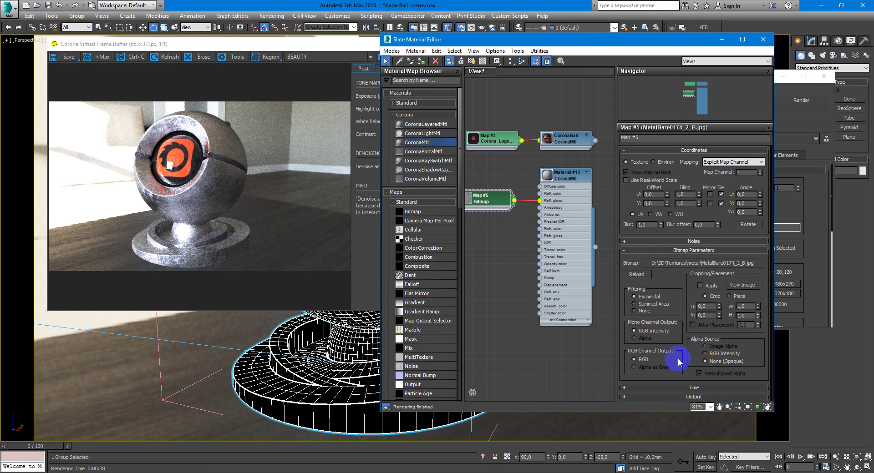
{"action": "left_click", "coordinate": [660, 398]}
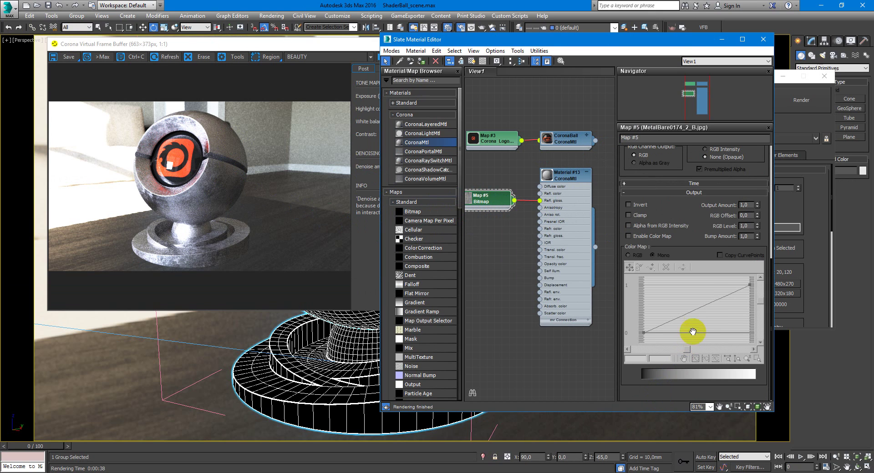
{"action": "double_click", "coordinate": [750, 216]}
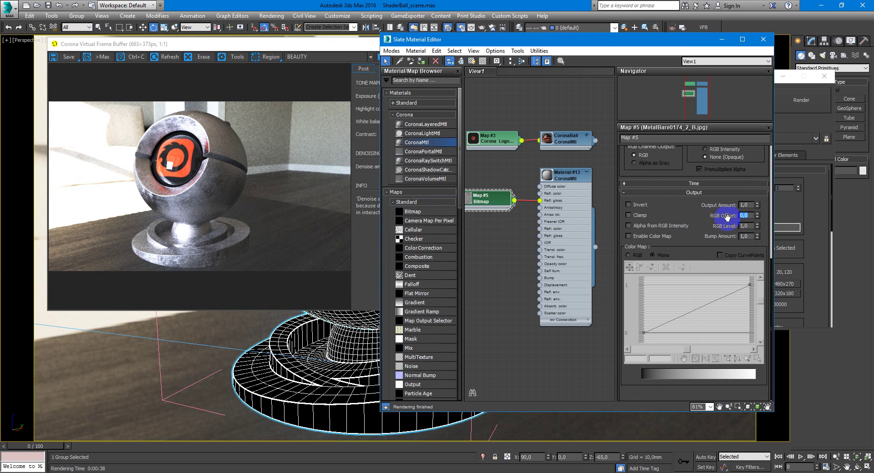
{"action": "key", "text": "BackSpace"}
{"action": "type", "text": "-"}
{"action": "type", "text": "0,"}
{"action": "type", "text": "8"}
{"action": "key", "text": "Return"}
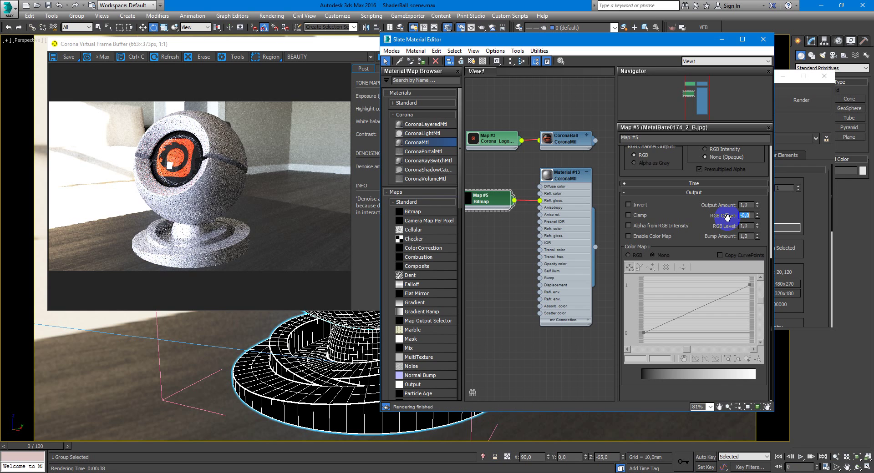
{"action": "key", "text": "Tab"}
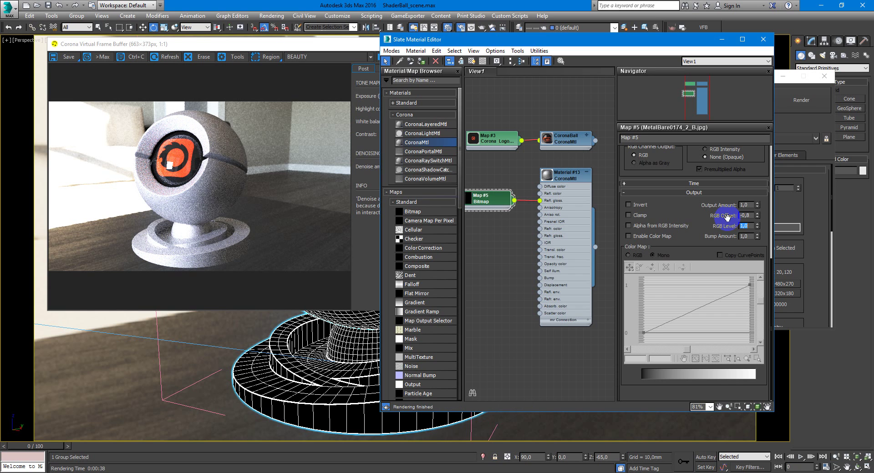
{"action": "type", "text": "8"}
{"action": "key", "text": "Return"}
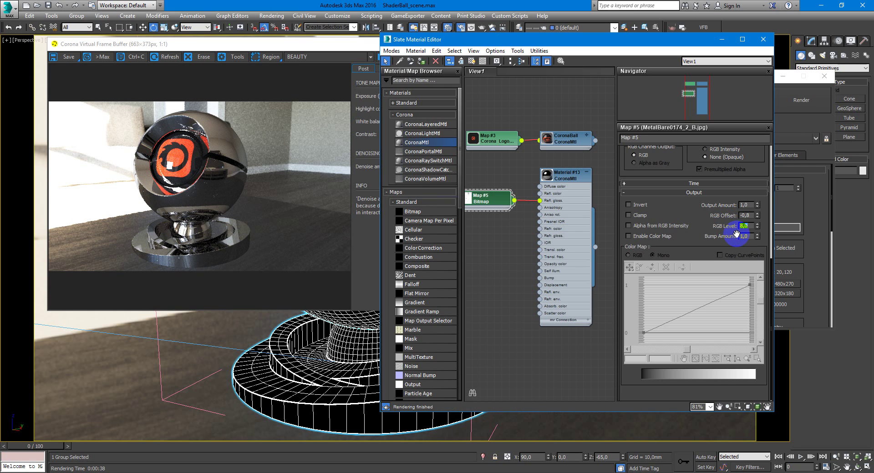
{"action": "type", "text": "5"}
{"action": "key", "text": "Return"}
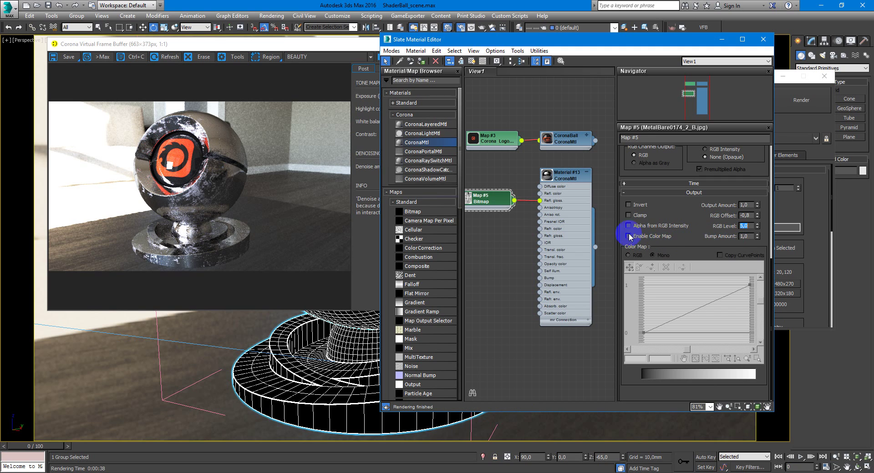
- Lower the Refl. glossiness map amount in Material #13's Maps rollout from 100 to 30
{"action": "double_click", "coordinate": [572, 177]}
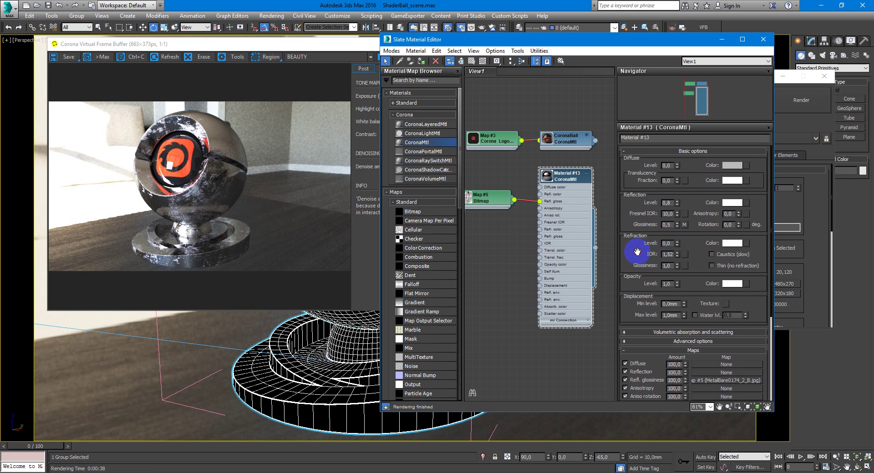
{"action": "left_click_drag", "start_coordinate": [638, 253], "coordinate": [655, 205]}
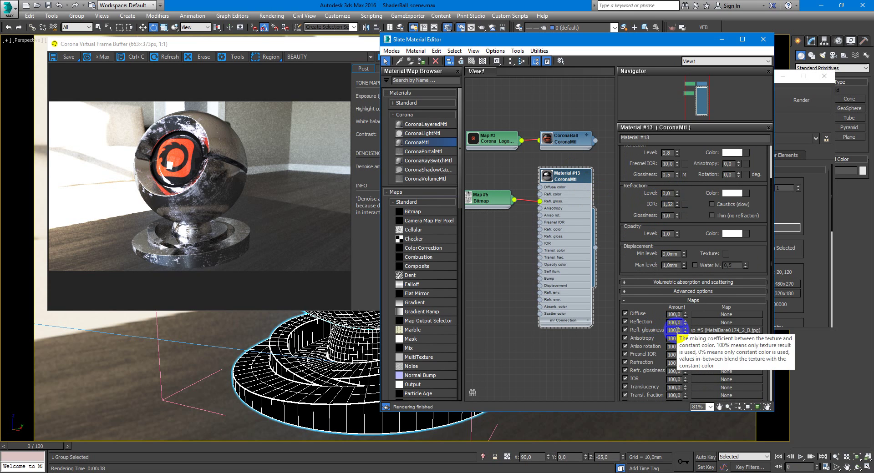
{"action": "double_click", "coordinate": [674, 330]}
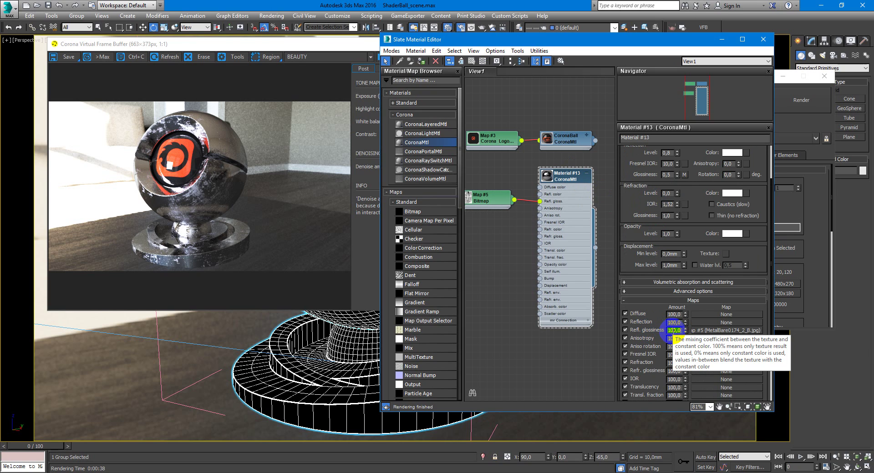
{"action": "type", "text": "10"}
{"action": "key", "text": "Return"}
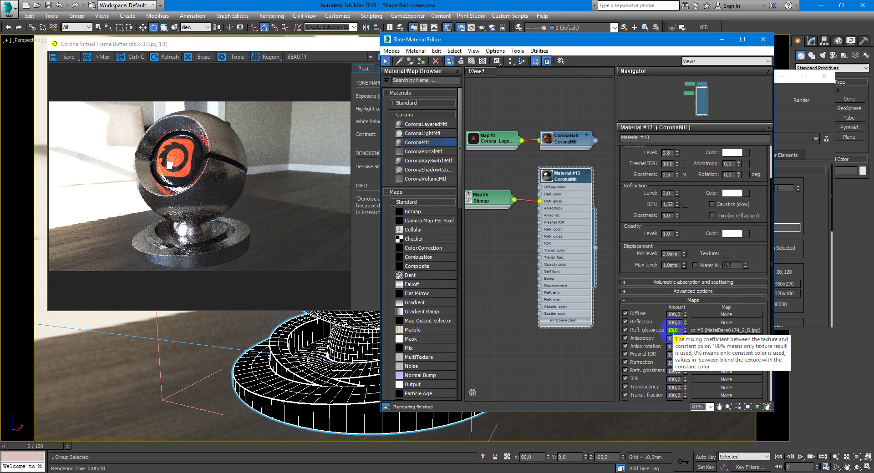
{"action": "type", "text": "20"}
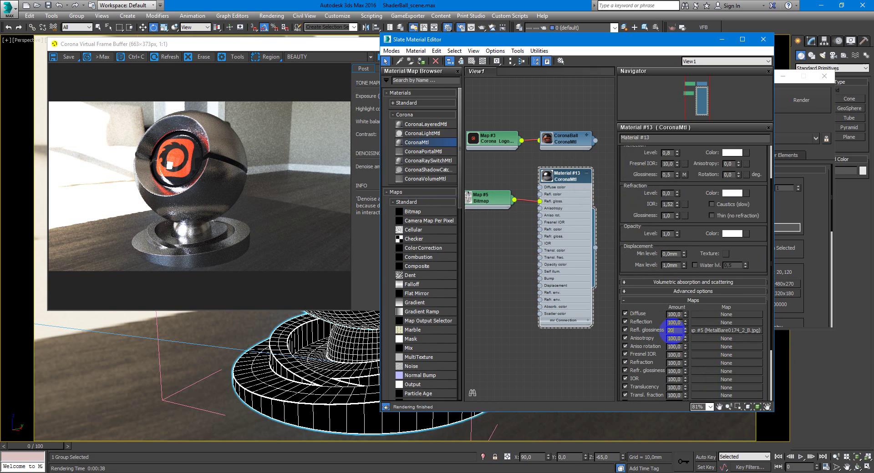
{"action": "key", "text": "Return"}
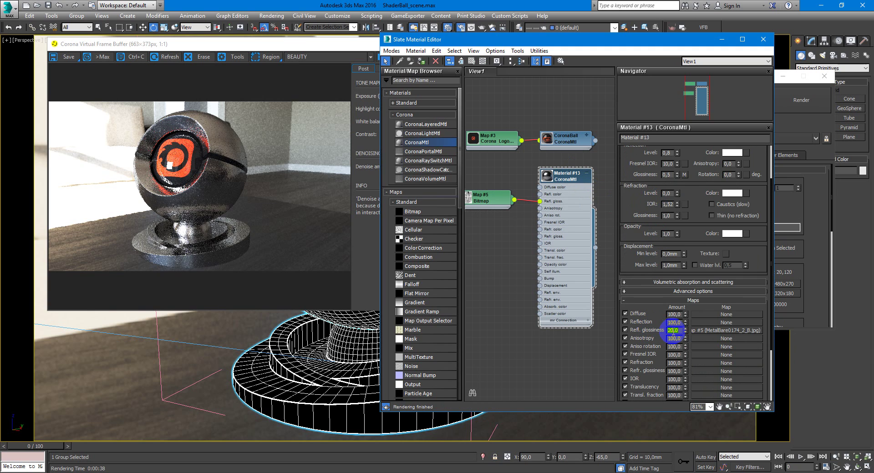
{"action": "type", "text": "30"}
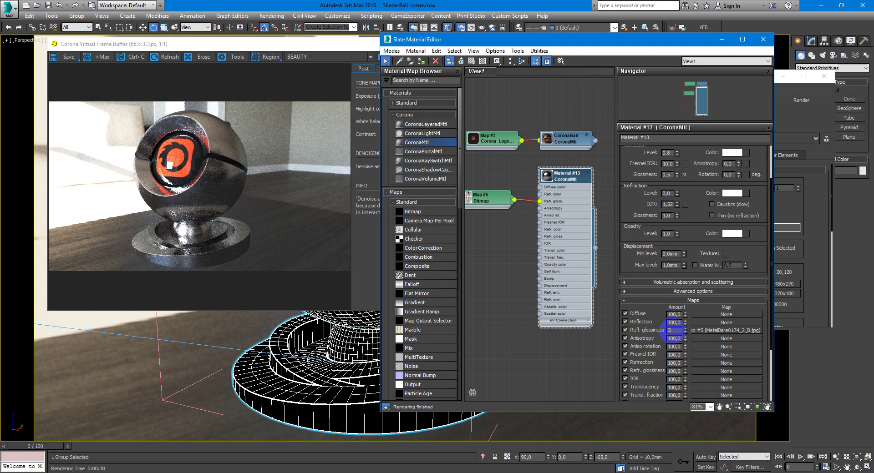
{"action": "key", "text": "Return"}
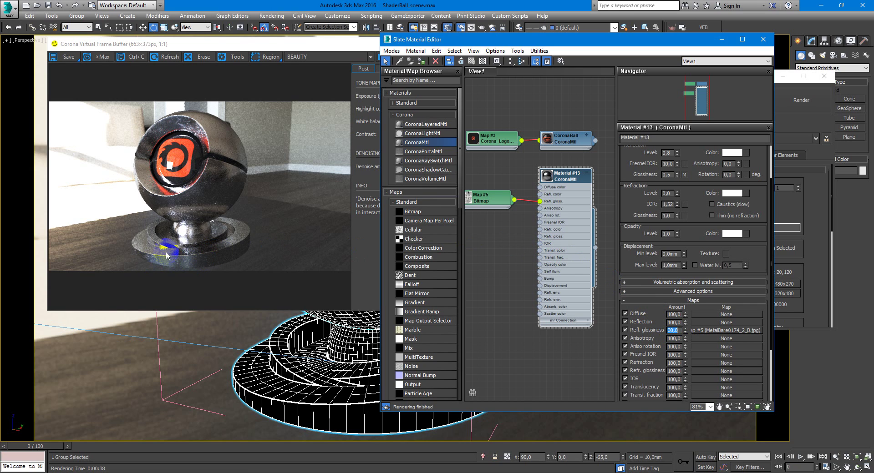
{"action": "left_click", "coordinate": [211, 262]}
- Turn on Invert in Map #5's Output rollout
{"action": "middle_click_drag", "start_coordinate": [506, 216], "coordinate": [517, 210]}
{"action": "double_click", "coordinate": [485, 197]}
{"action": "double_click", "coordinate": [484, 197]}
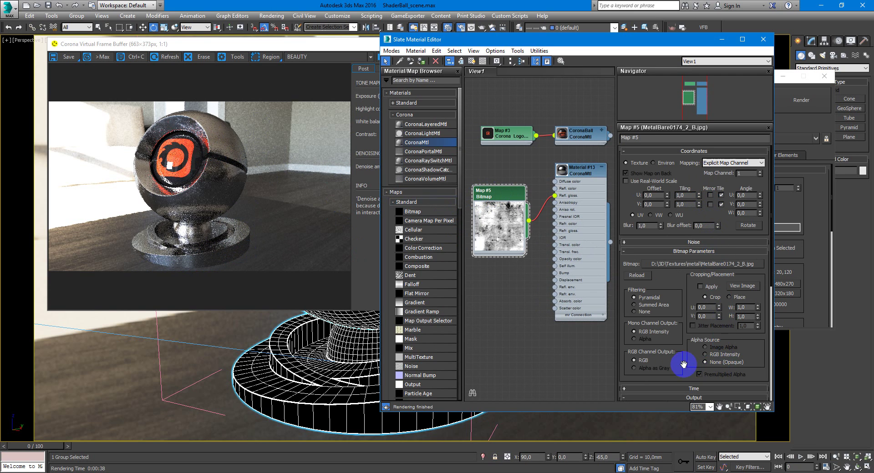
{"action": "left_click_drag", "start_coordinate": [683, 360], "coordinate": [686, 228]}
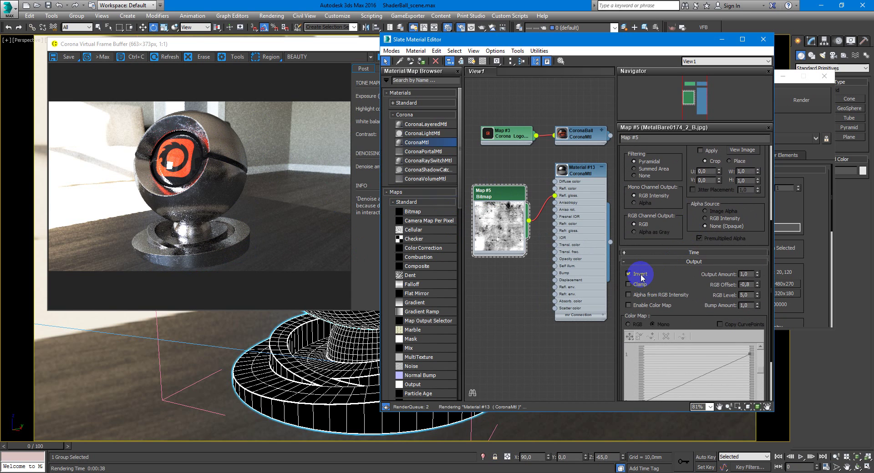
{"action": "left_click", "coordinate": [640, 274]}
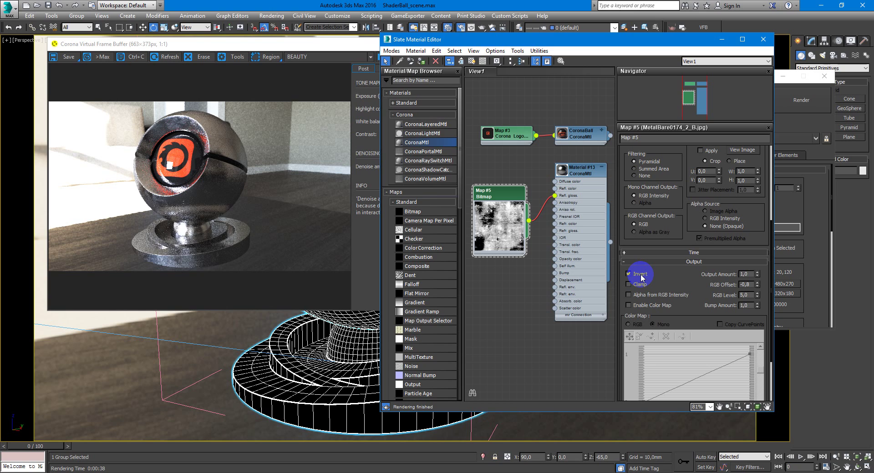
- Reconnect Map #5 to Material #13's Refl. gloss. input
{"action": "left_click", "coordinate": [556, 197]}
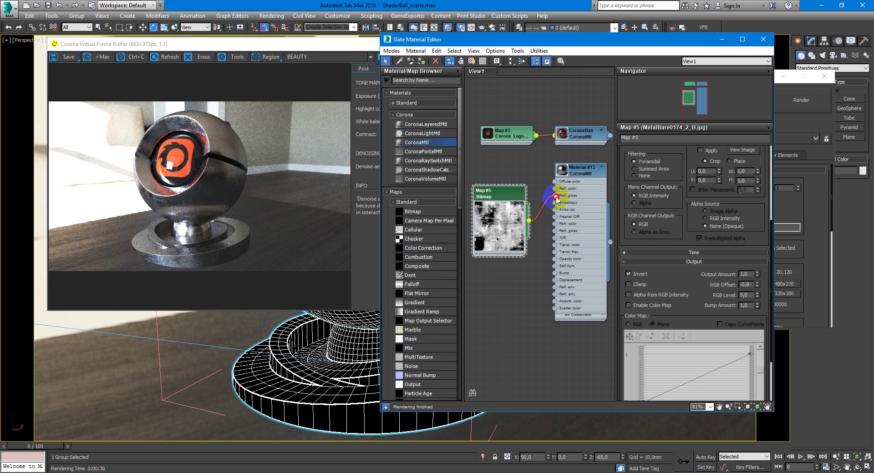
{"action": "left_click_drag", "start_coordinate": [555, 196], "coordinate": [544, 198]}
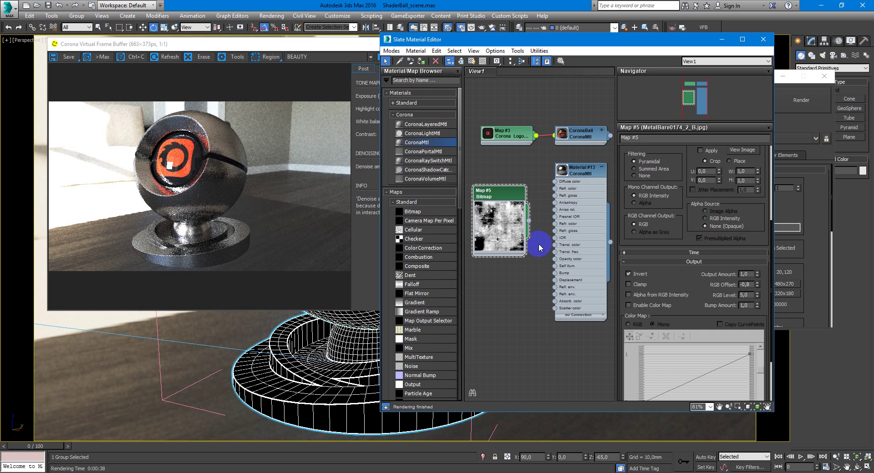
{"action": "left_click_drag", "start_coordinate": [533, 226], "coordinate": [556, 199]}
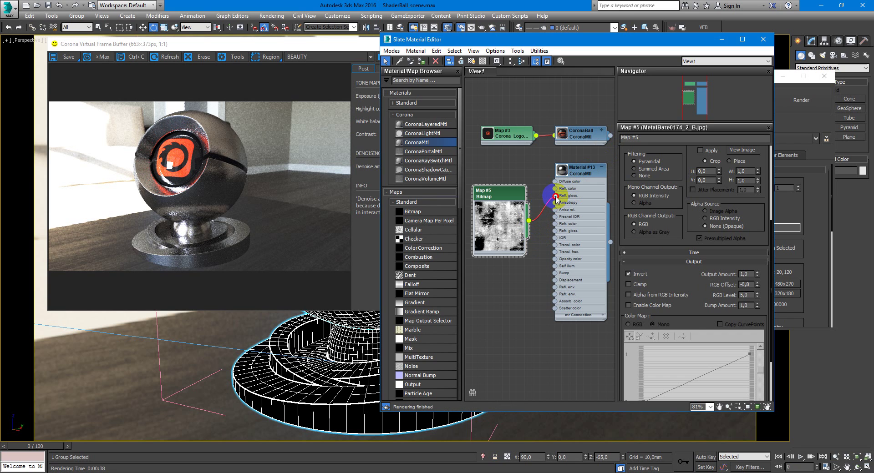